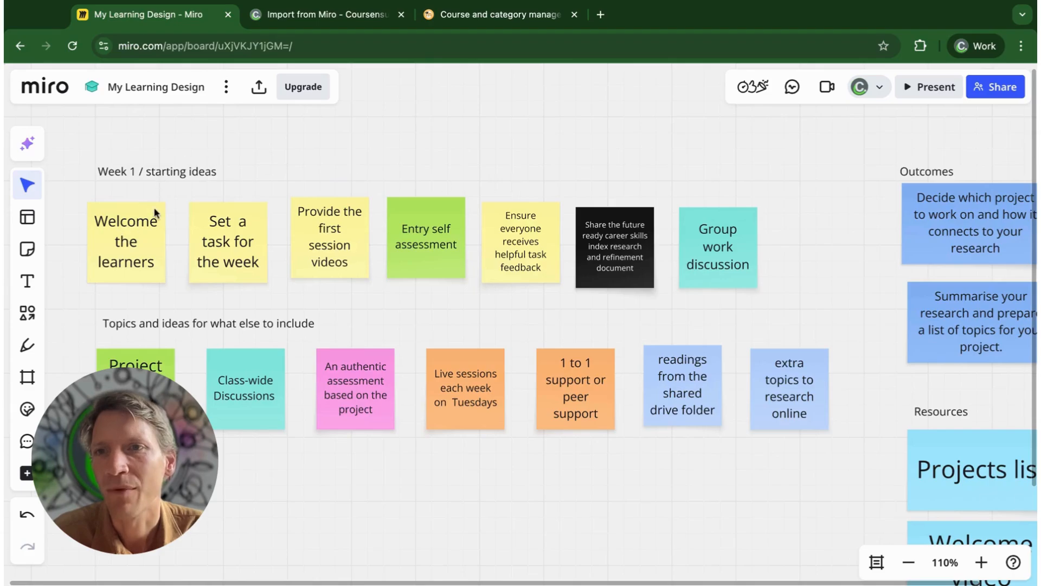
Examine the sticky notes in the Week 1 / starting ideas row and the topics row on the Miro board
{"action": "scroll", "coordinate": [183, 157], "scroll_direction": "left", "scroll_amount": 5}
{"action": "scroll", "coordinate": [183, 157], "scroll_direction": "up", "scroll_amount": 1}
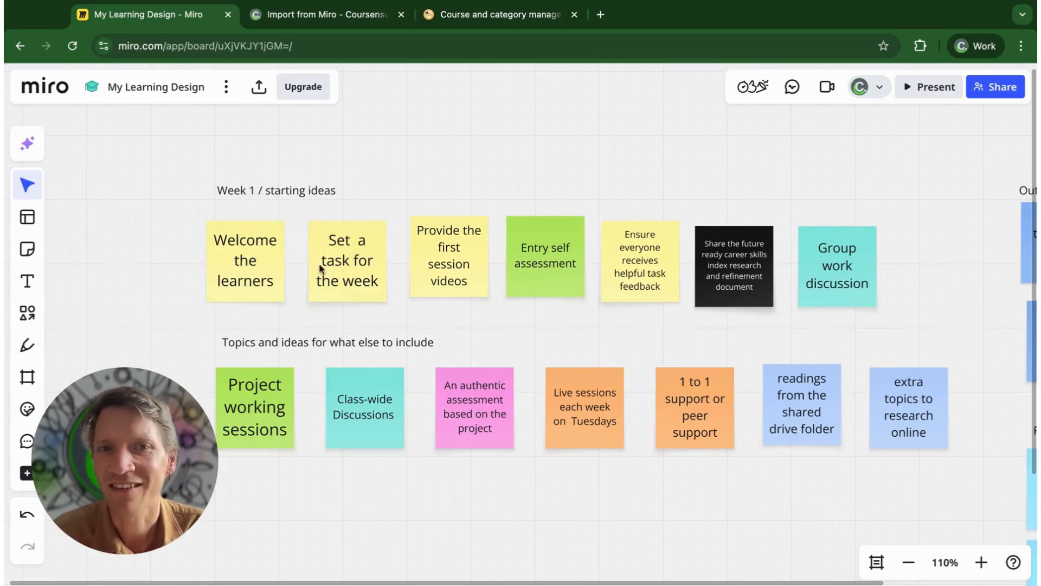
{"action": "scroll", "coordinate": [239, 265], "scroll_direction": "up", "scroll_amount": 5}
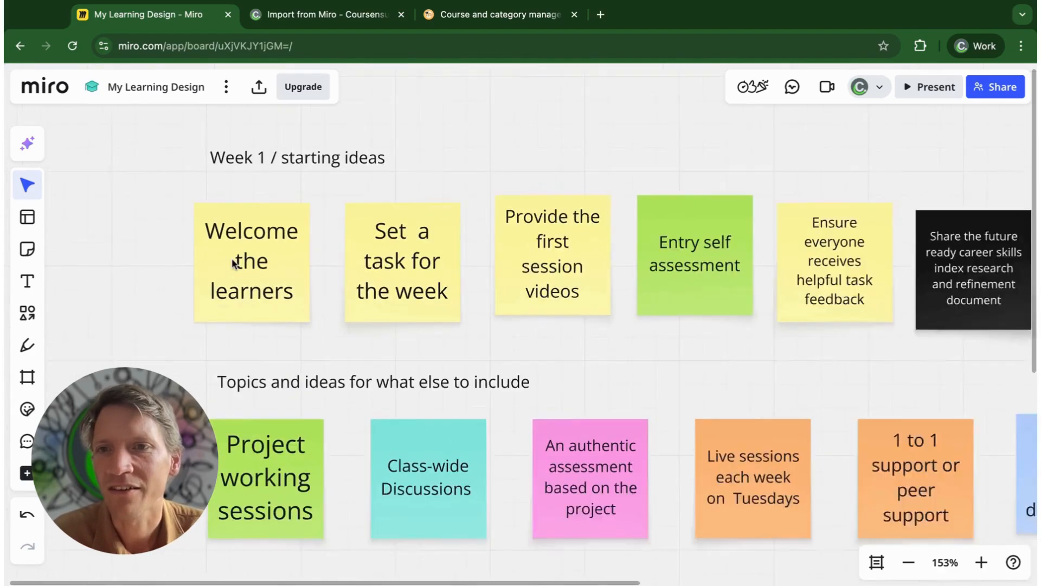
{"action": "scroll", "coordinate": [399, 263], "scroll_direction": "right", "scroll_amount": 5}
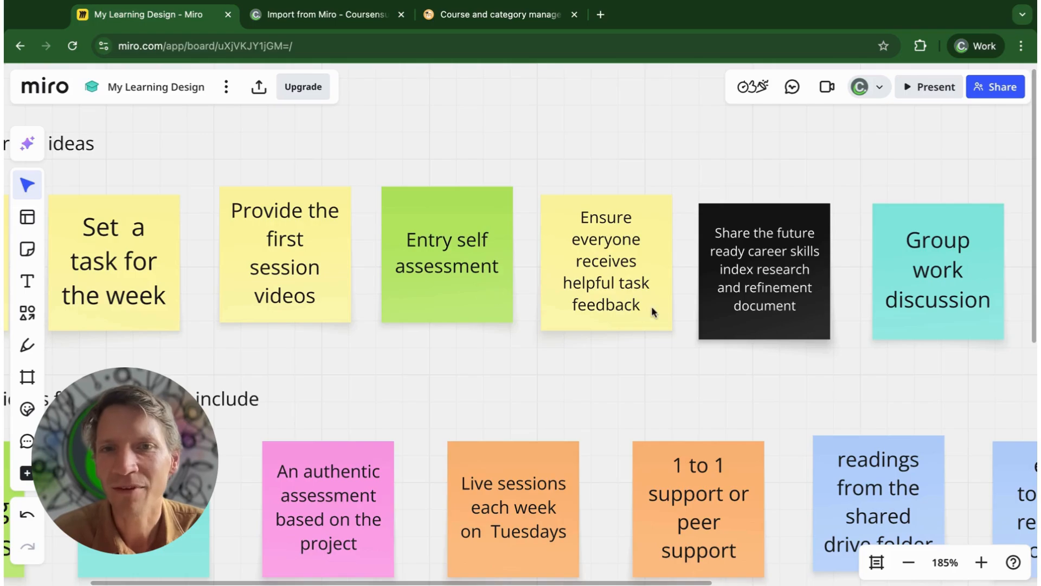
{"action": "scroll", "coordinate": [624, 295], "scroll_direction": "right", "scroll_amount": 1}
{"action": "scroll", "coordinate": [811, 297], "scroll_direction": "left", "scroll_amount": 4}
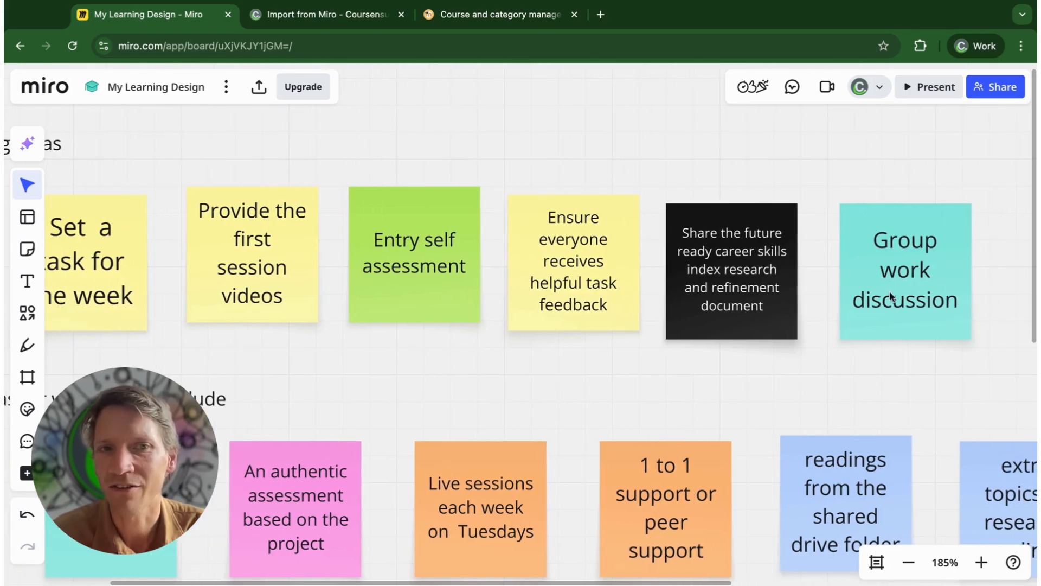
{"action": "scroll", "coordinate": [860, 298], "scroll_direction": "left", "scroll_amount": 4}
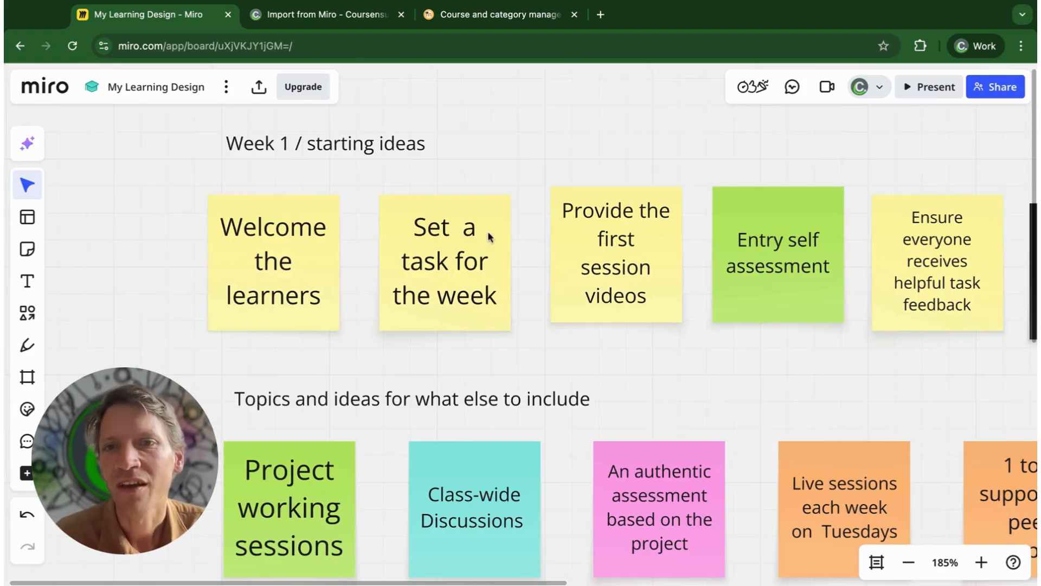
{"action": "left_click", "coordinate": [288, 267]}
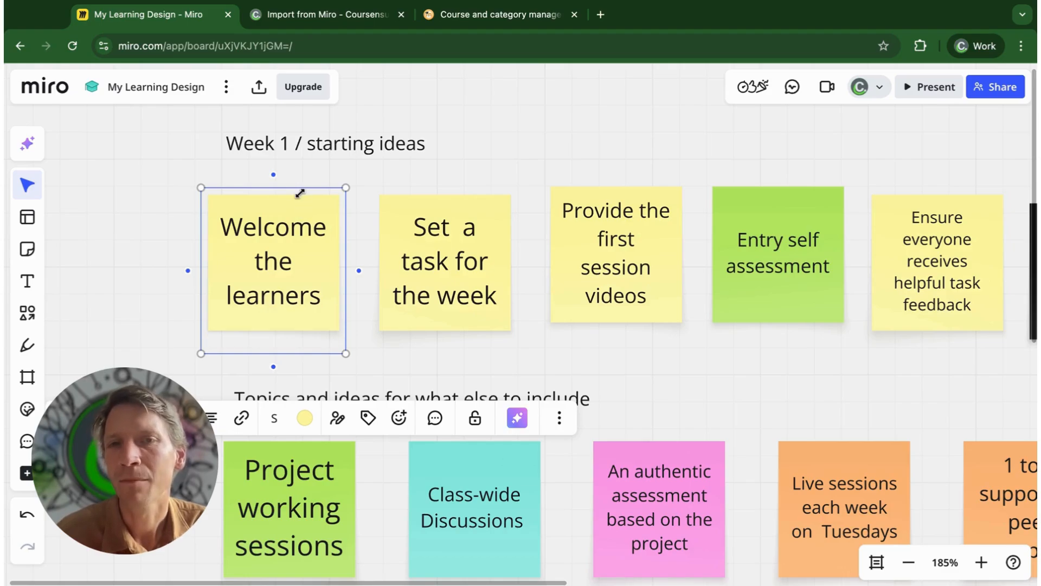
{"action": "scroll", "coordinate": [300, 193], "scroll_direction": "right", "scroll_amount": 1}
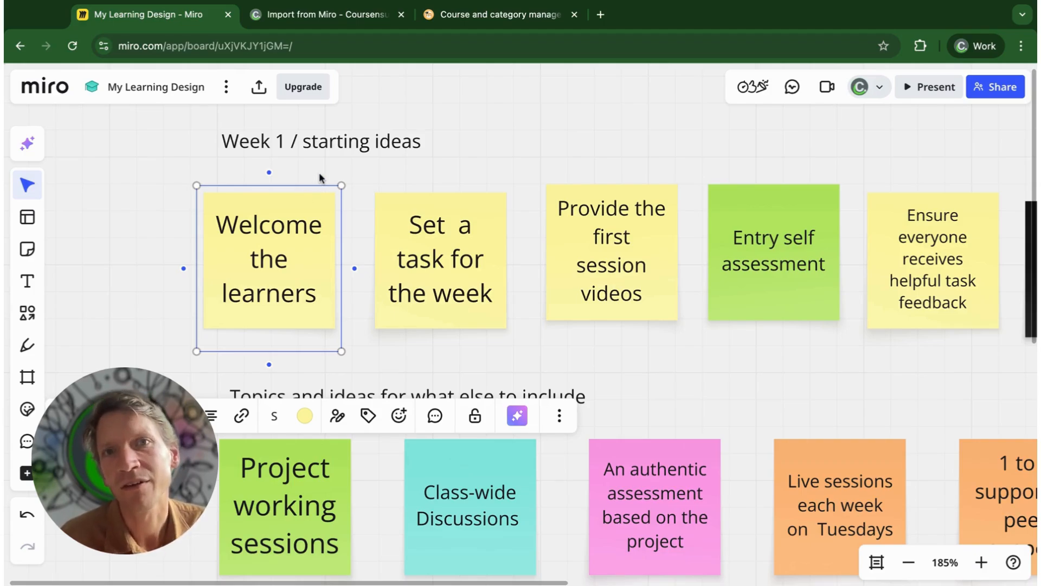
Switch to the Coursensu design and start an import from Miro with My Learning Design as the source board
{"action": "left_click", "coordinate": [320, 16]}
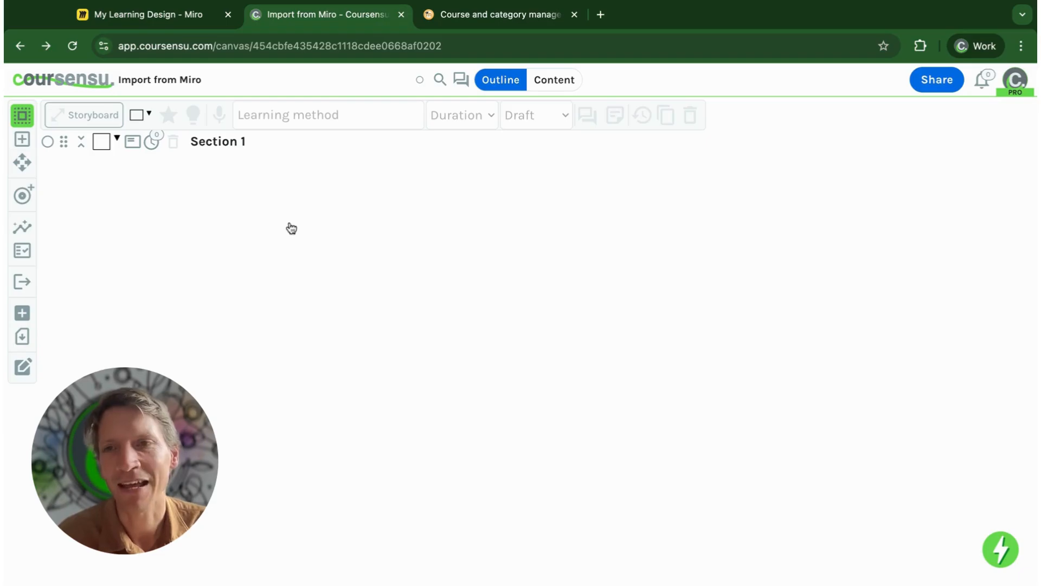
{"action": "left_click", "coordinate": [24, 314]}
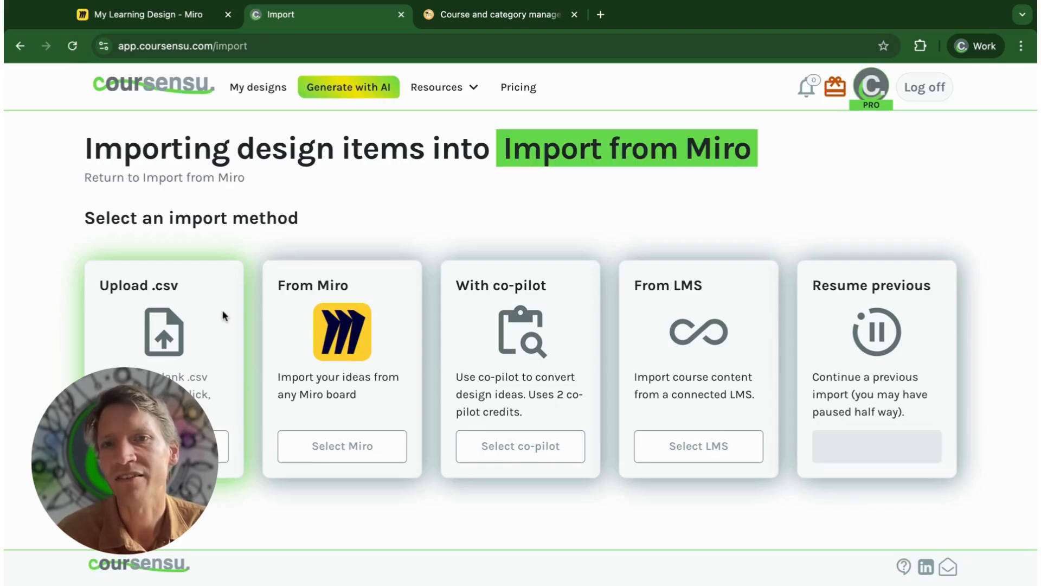
{"action": "left_click", "coordinate": [332, 459]}
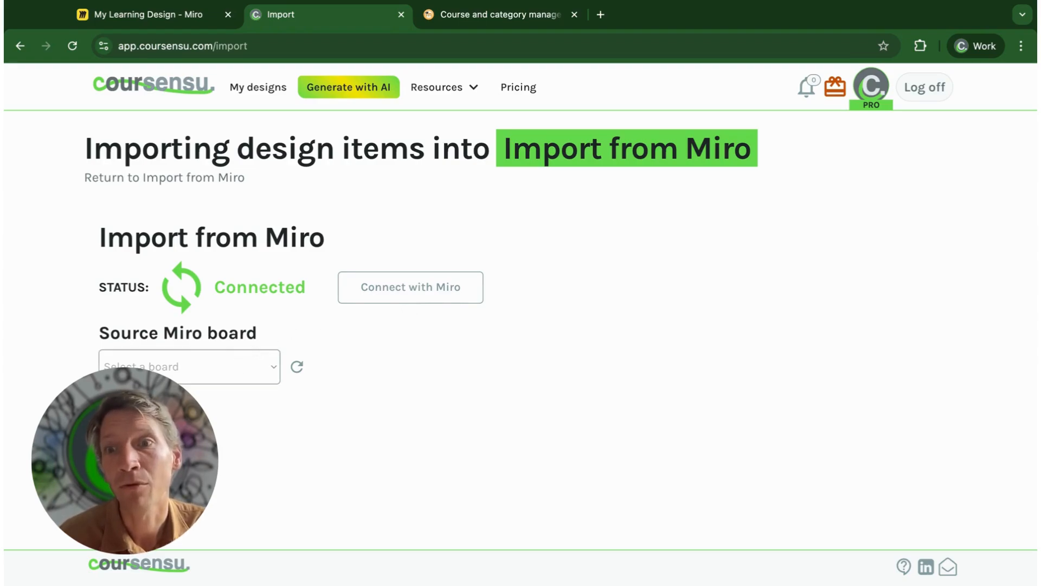
{"action": "left_click", "coordinate": [189, 371]}
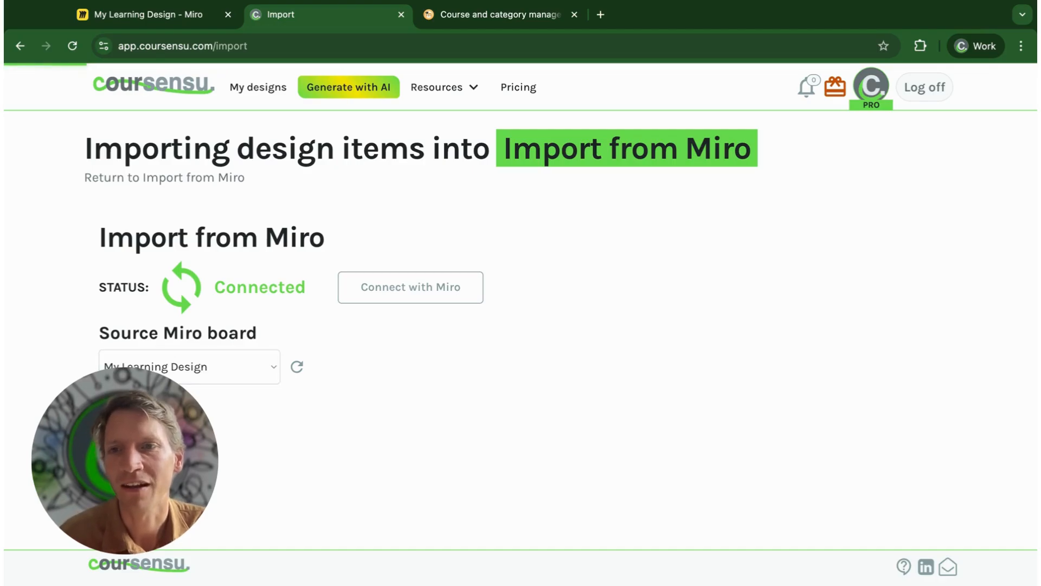
Select the first six board notes for import, from "Welcome the learners" through the black "Share the future ready career skills" note
{"action": "scroll", "coordinate": [521, 325], "scroll_direction": "down", "scroll_amount": 6}
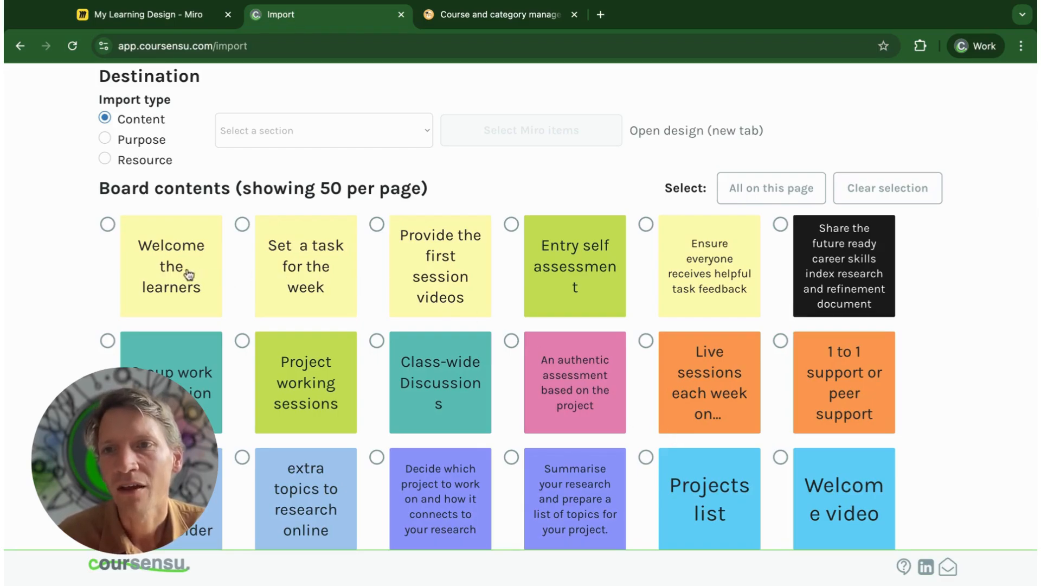
{"action": "left_click", "coordinate": [146, 254]}
{"action": "left_click", "coordinate": [300, 257]}
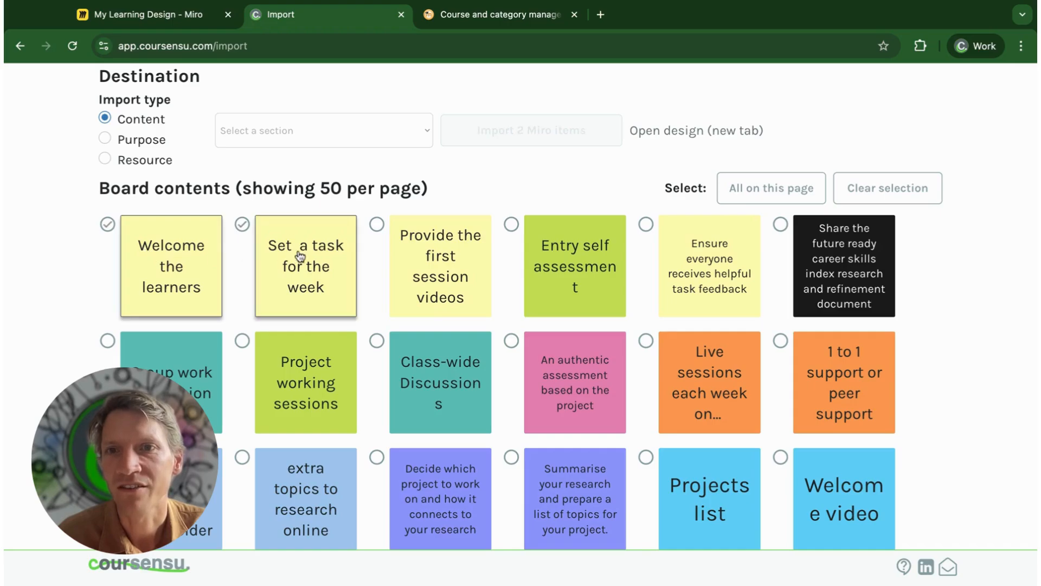
{"action": "left_click", "coordinate": [405, 257]}
{"action": "left_click", "coordinate": [559, 265]}
{"action": "left_click", "coordinate": [700, 266]}
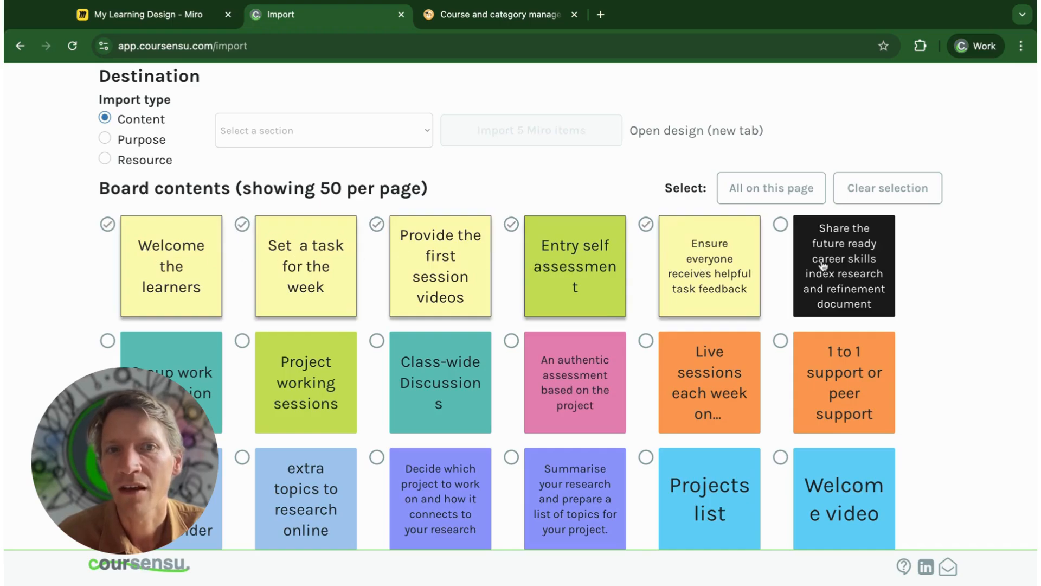
{"action": "left_click", "coordinate": [823, 266]}
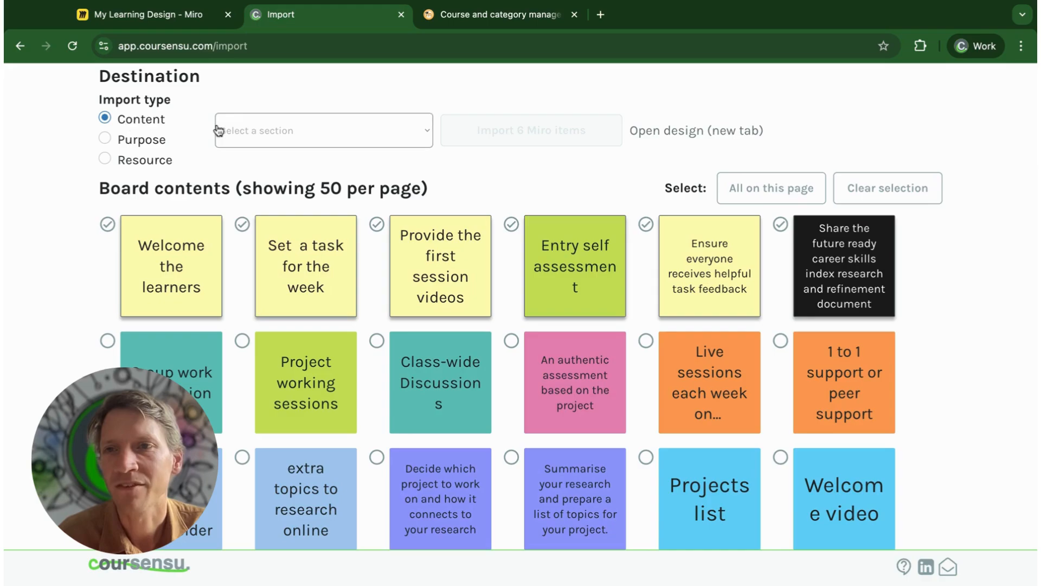
Import the six selected Miro notes as content into Section 1
{"action": "left_click", "coordinate": [298, 127]}
{"action": "left_click", "coordinate": [312, 139]}
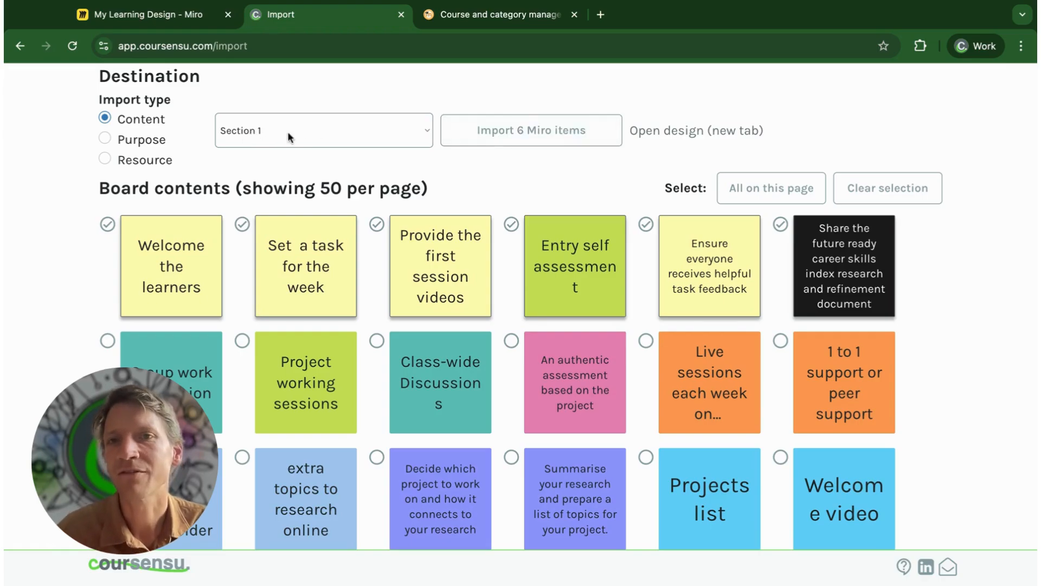
{"action": "left_click", "coordinate": [503, 142]}
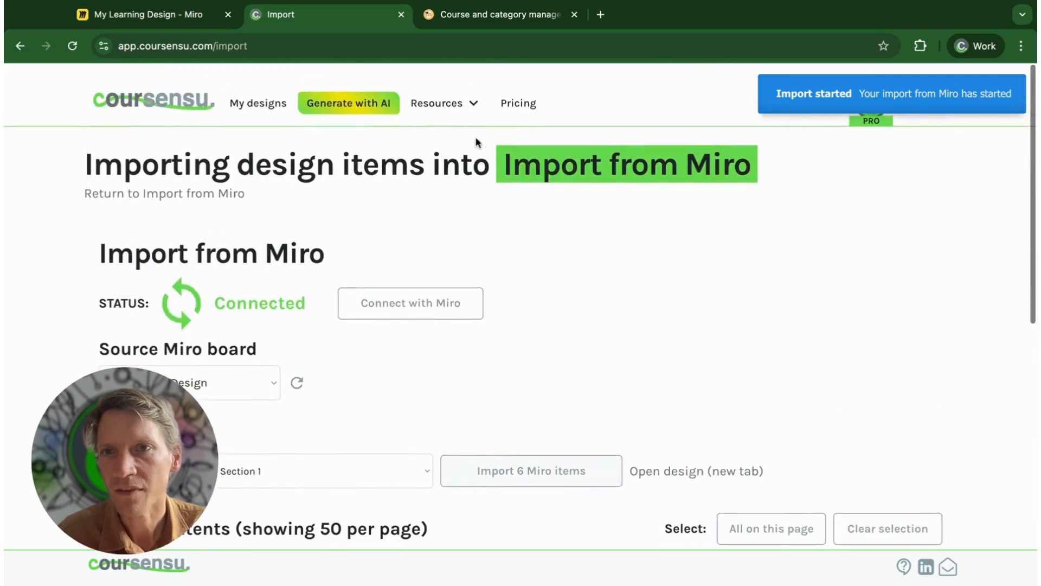
Return to the Import from Miro design and compare its cards with the original notes on the Miro board
{"action": "left_click", "coordinate": [199, 179]}
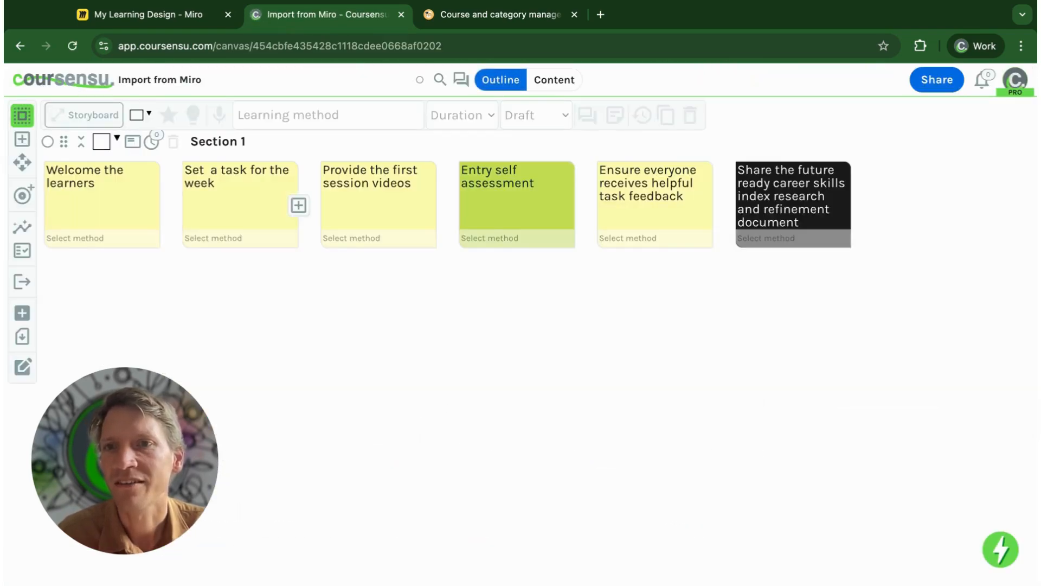
{"action": "left_click", "coordinate": [151, 22]}
{"action": "scroll", "coordinate": [493, 138], "scroll_direction": "right", "scroll_amount": 5}
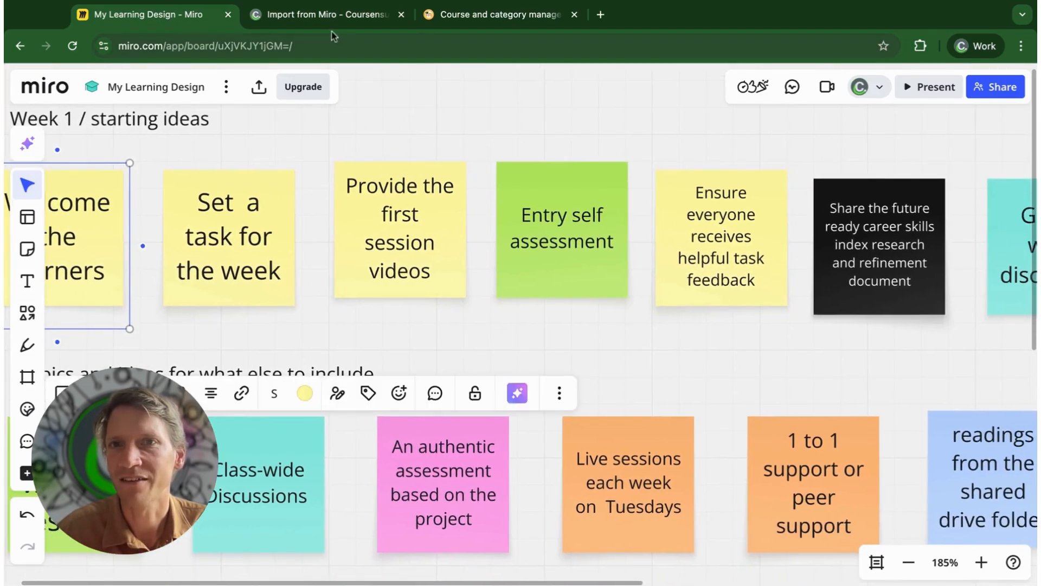
{"action": "left_click", "coordinate": [328, 16]}
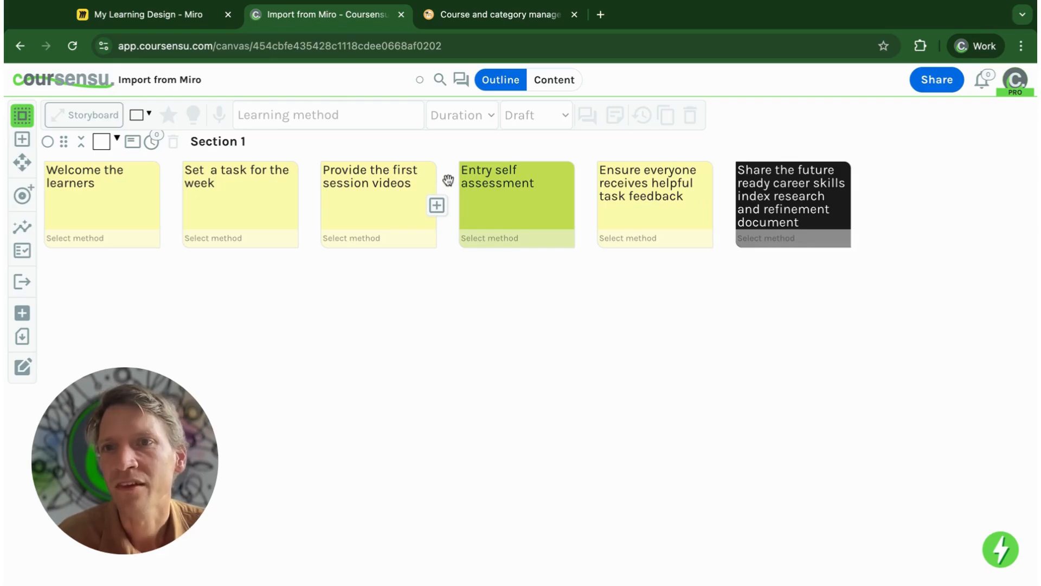
Check the existing courses in Moodle and export the design from Coursensu to Moodle as a new course
{"action": "left_click", "coordinate": [22, 338]}
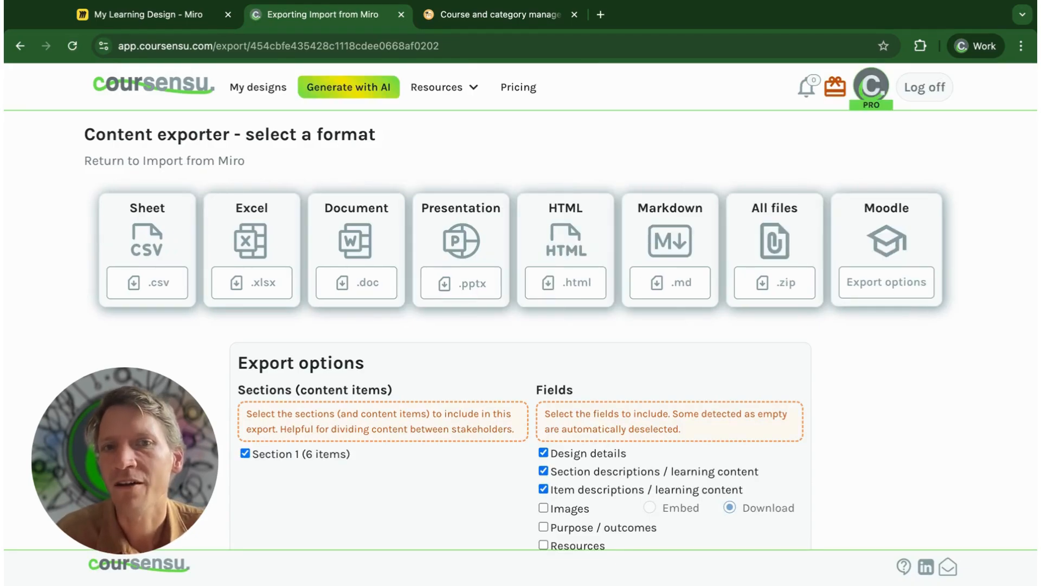
{"action": "left_click", "coordinate": [882, 294]}
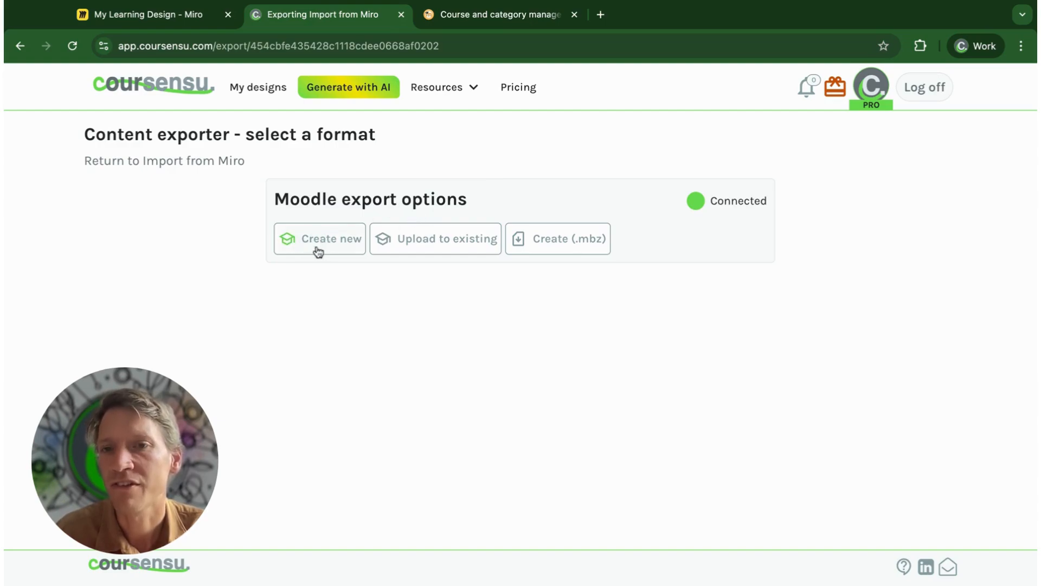
{"action": "left_click", "coordinate": [481, 20]}
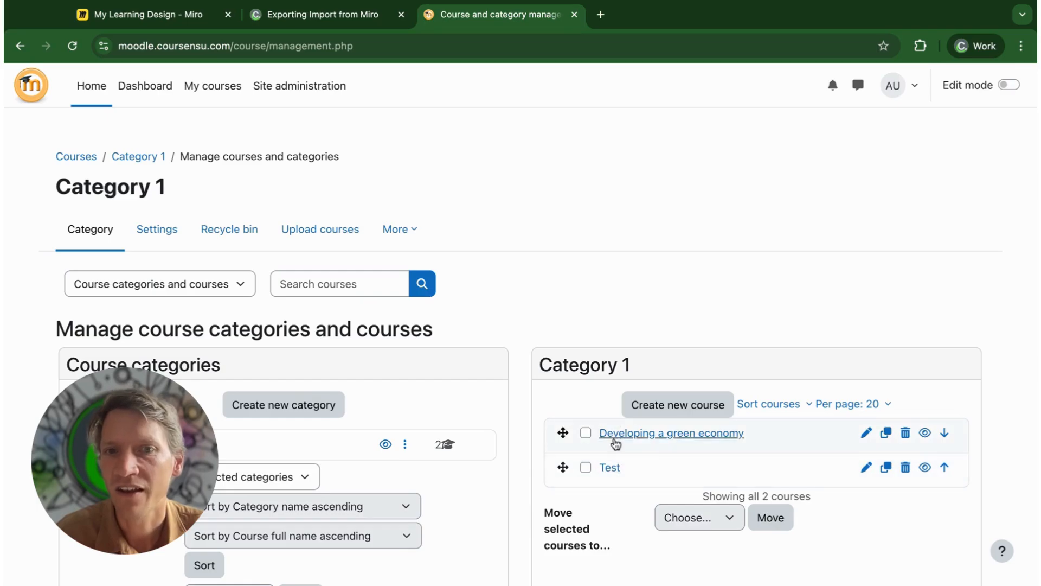
{"action": "left_click", "coordinate": [350, 16]}
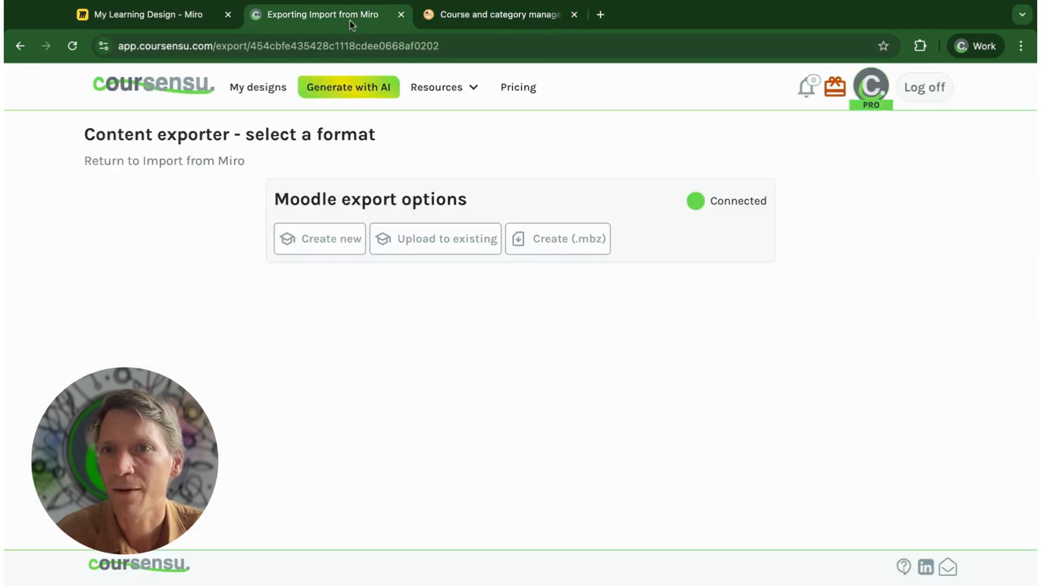
{"action": "left_click", "coordinate": [313, 246]}
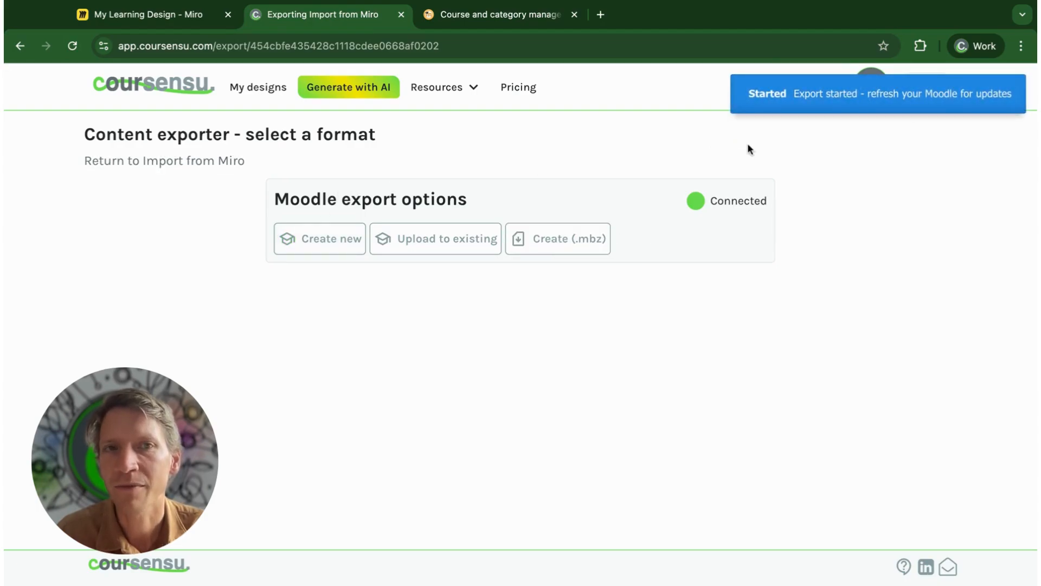
Switch to Moodle, refresh the course list and view the contents of the Import from Miro course
{"action": "left_click", "coordinate": [501, 15]}
{"action": "key", "text": "super+r"}
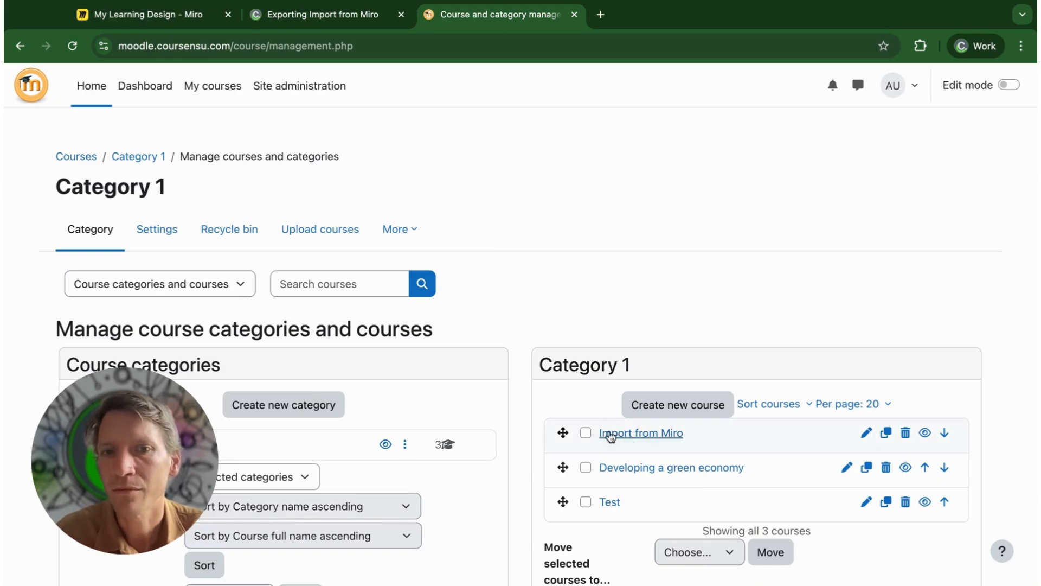
{"action": "left_click", "coordinate": [641, 435]}
{"action": "scroll", "coordinate": [485, 365], "scroll_direction": "down", "scroll_amount": 3}
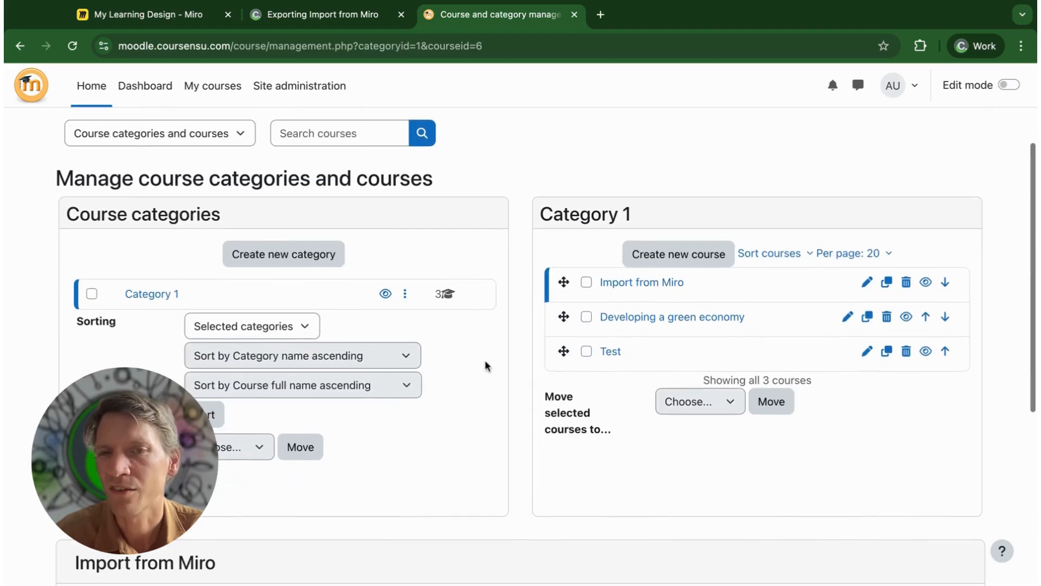
{"action": "scroll", "coordinate": [484, 304], "scroll_direction": "down", "scroll_amount": 5}
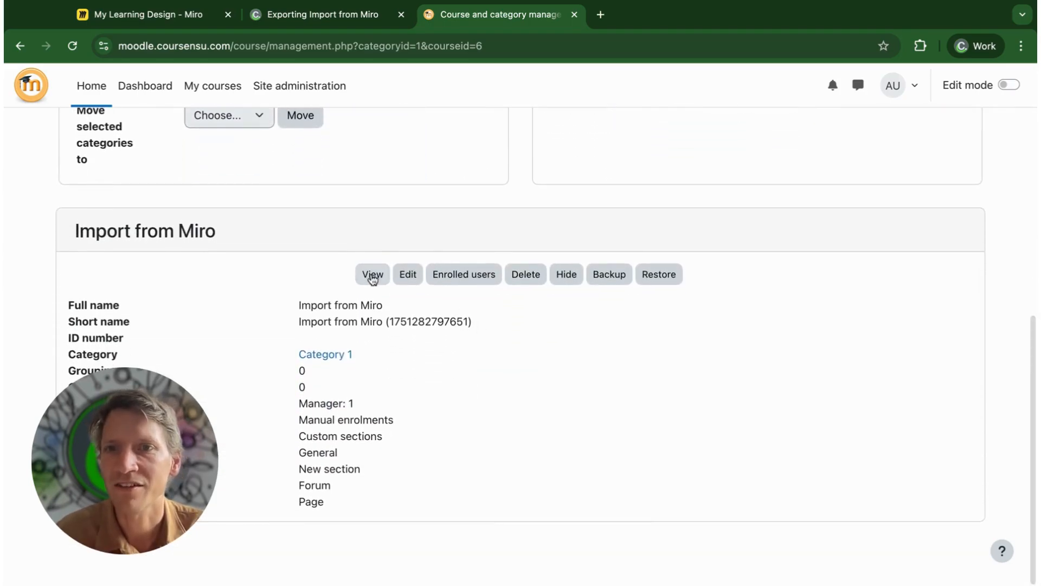
{"action": "left_click", "coordinate": [373, 274]}
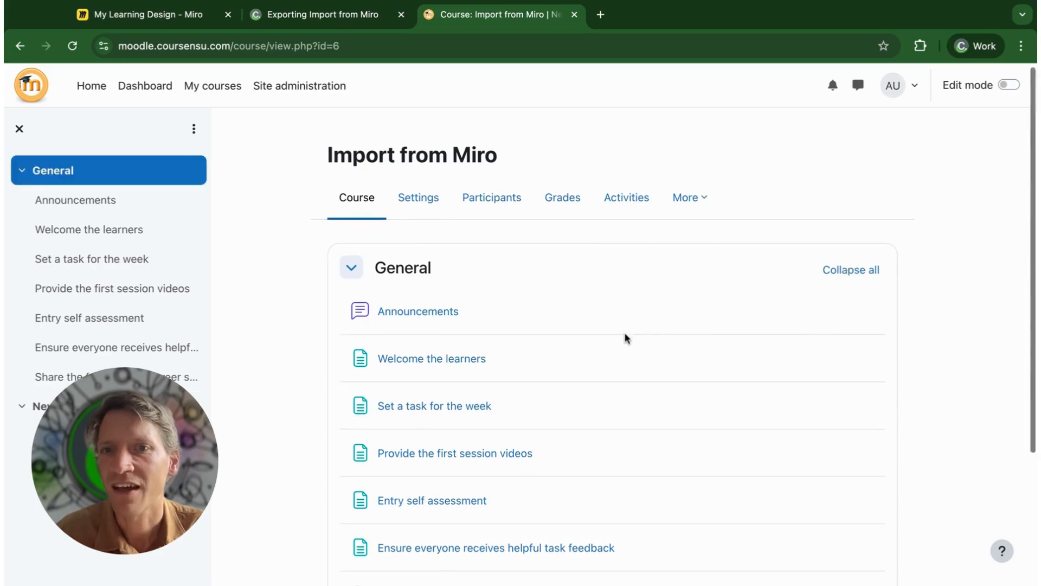
{"action": "scroll", "coordinate": [624, 331], "scroll_direction": "down", "scroll_amount": 3}
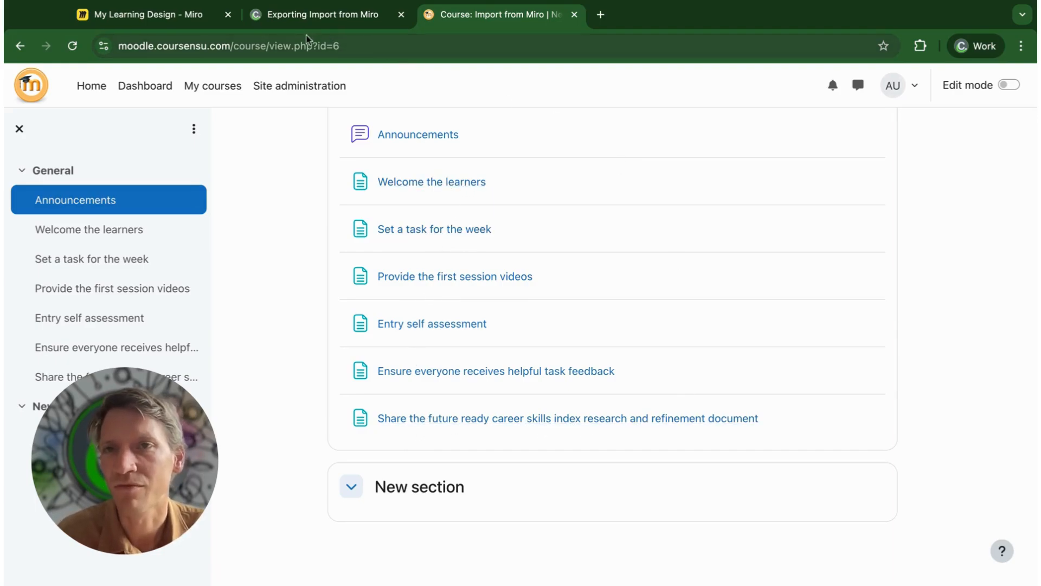
Compare the Moodle course with the notes on the Miro board and open the "Welcome the learners" page
{"action": "left_click", "coordinate": [161, 19]}
{"action": "scroll", "coordinate": [543, 206], "scroll_direction": "right", "scroll_amount": 3}
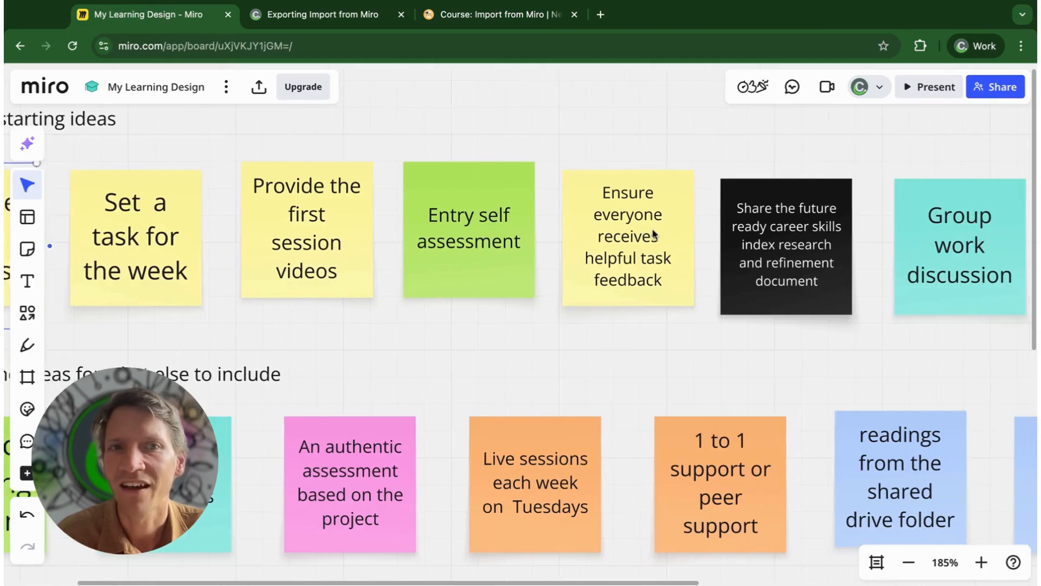
{"action": "left_click", "coordinate": [476, 21]}
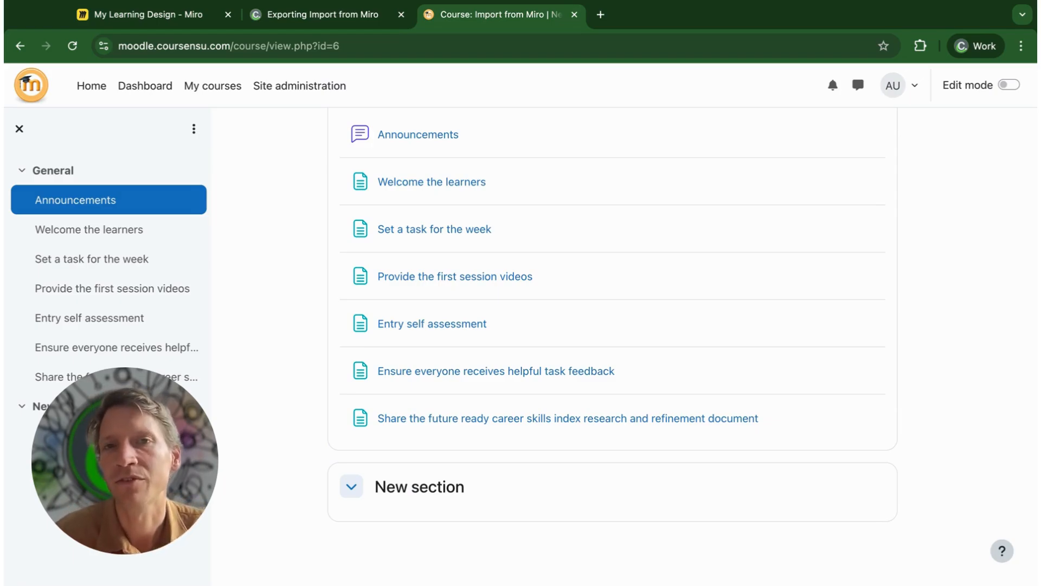
{"action": "left_click", "coordinate": [429, 182]}
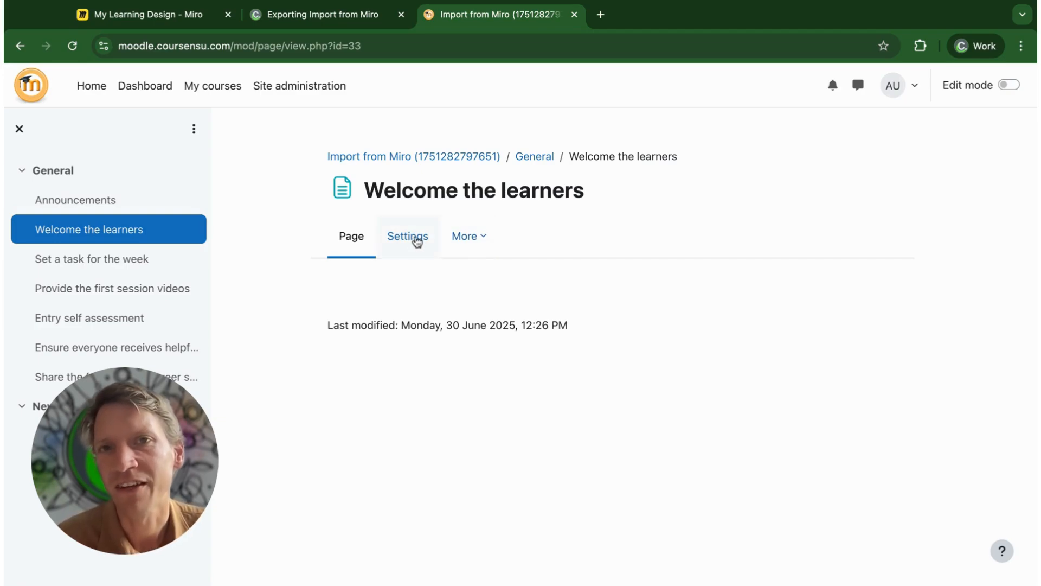
Return to the Import from Miro design in Coursensu and look over the welcome, self assessment and career skills cards
{"action": "left_click", "coordinate": [364, 16]}
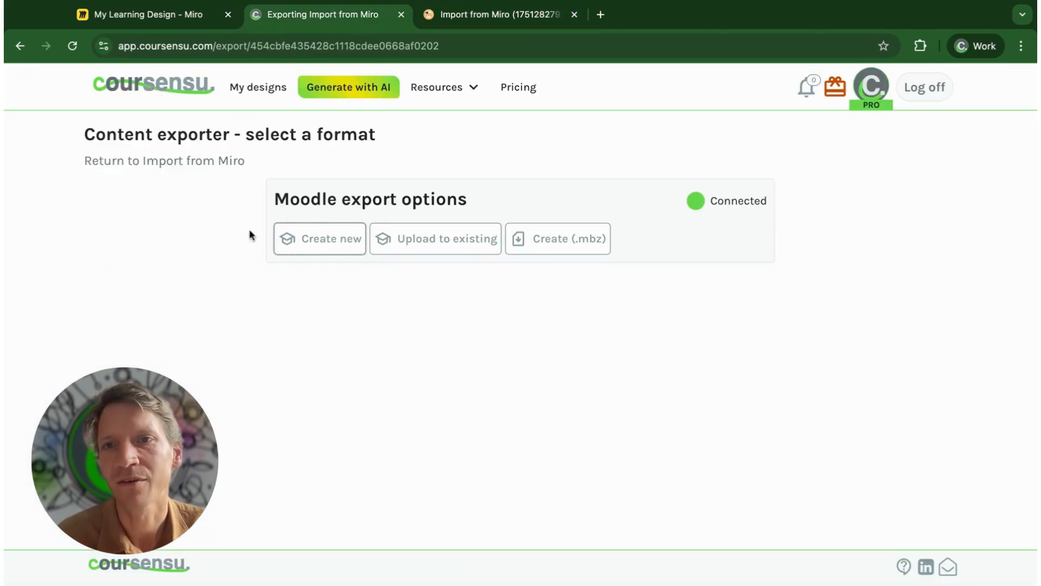
{"action": "left_click", "coordinate": [180, 166]}
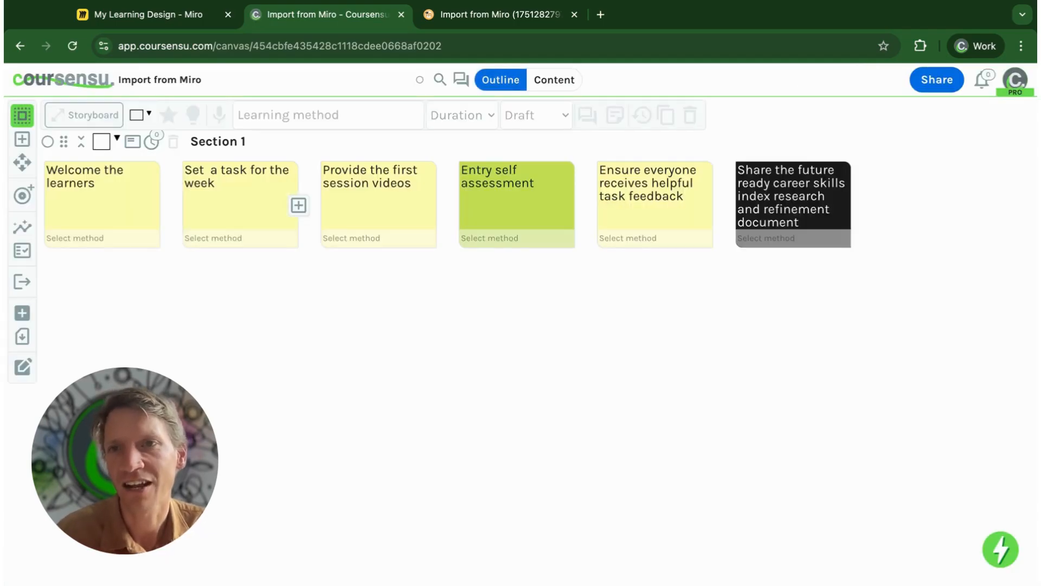
{"action": "left_click", "coordinate": [118, 199]}
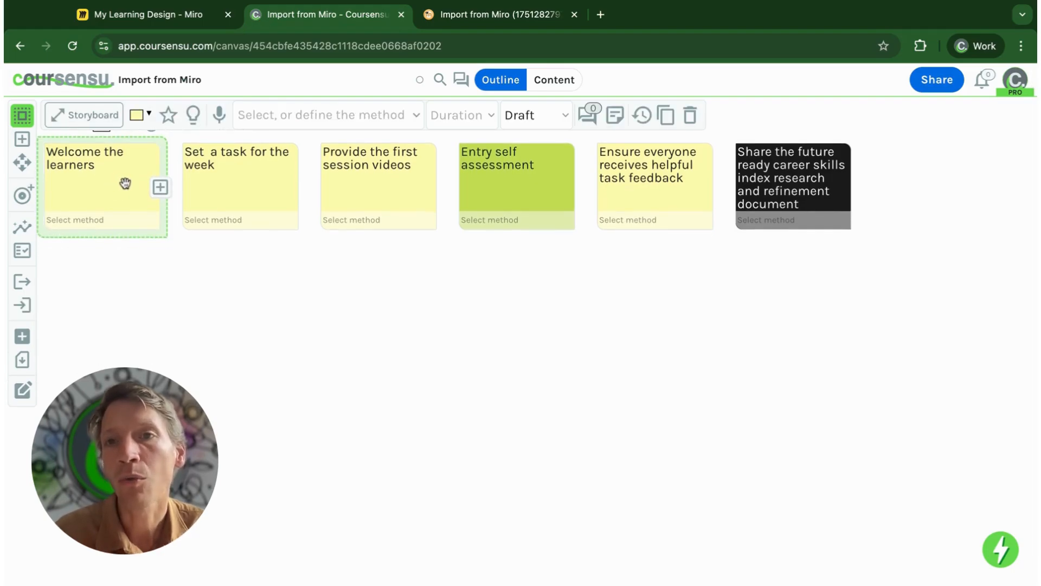
{"action": "left_click", "coordinate": [494, 190]}
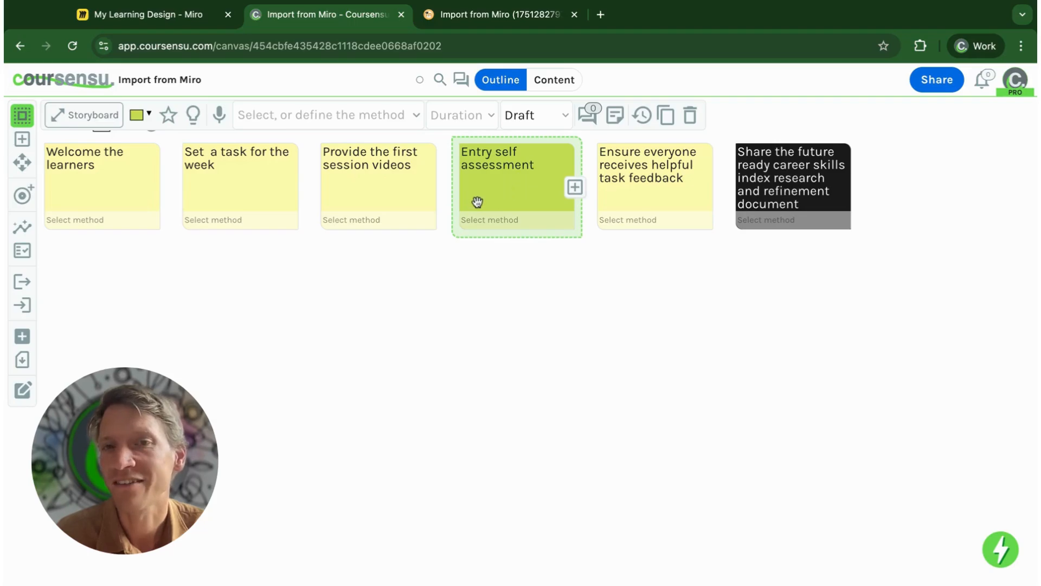
{"action": "left_click", "coordinate": [796, 191]}
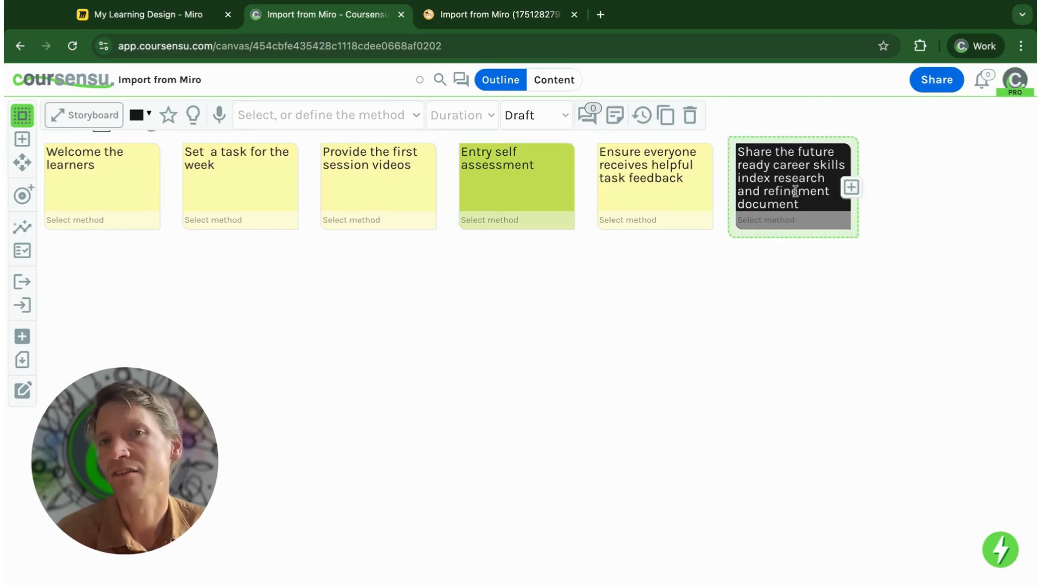